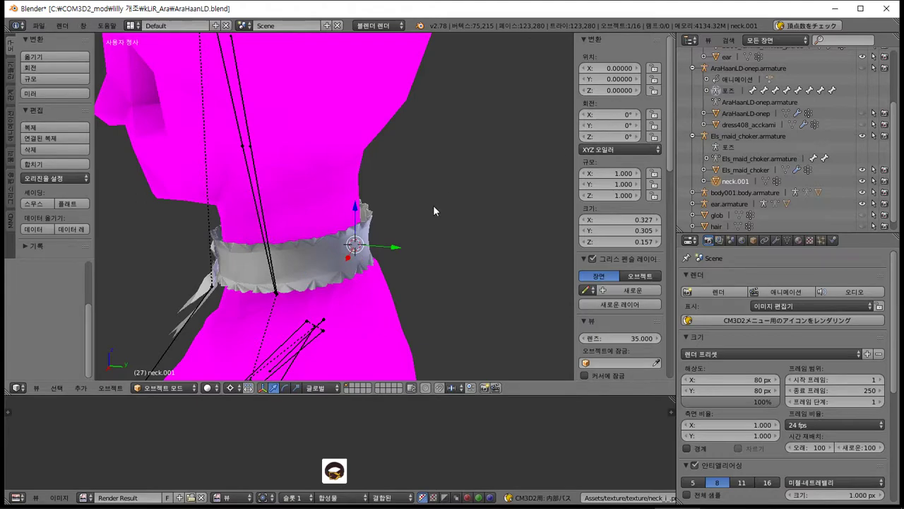
In Edit Mode, move the entire neck.001 collar mesh up about 1.43 units to the height of the existing choker.
scroll(433, 205, "down", 3)
scroll(435, 250, "up", 3)
middle_click_drag(436, 249, 413, 93, "shift")
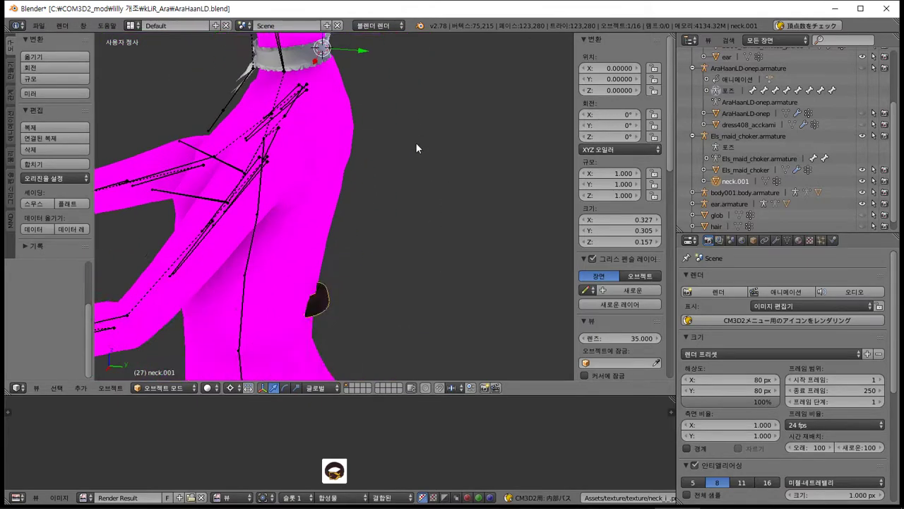
key("KP_3")
middle_click_drag(416, 142, 426, 195, "shift")
key("Tab")
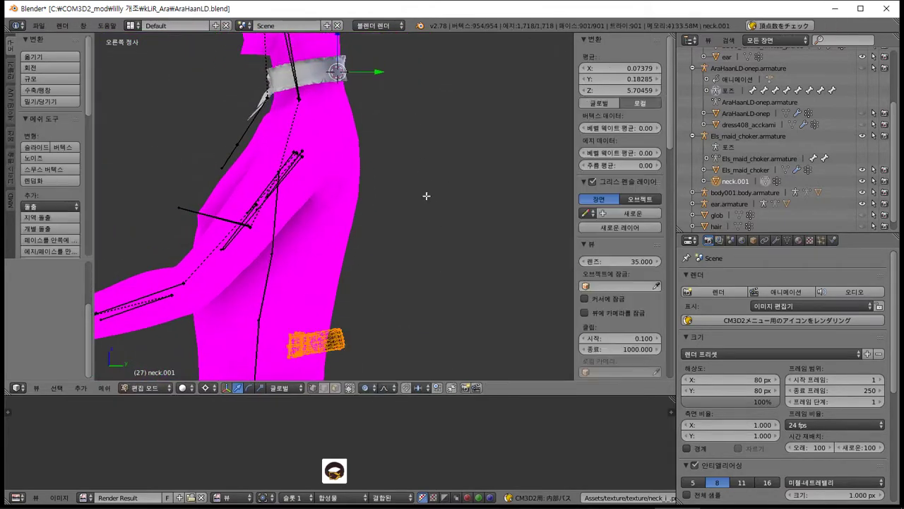
key("g")
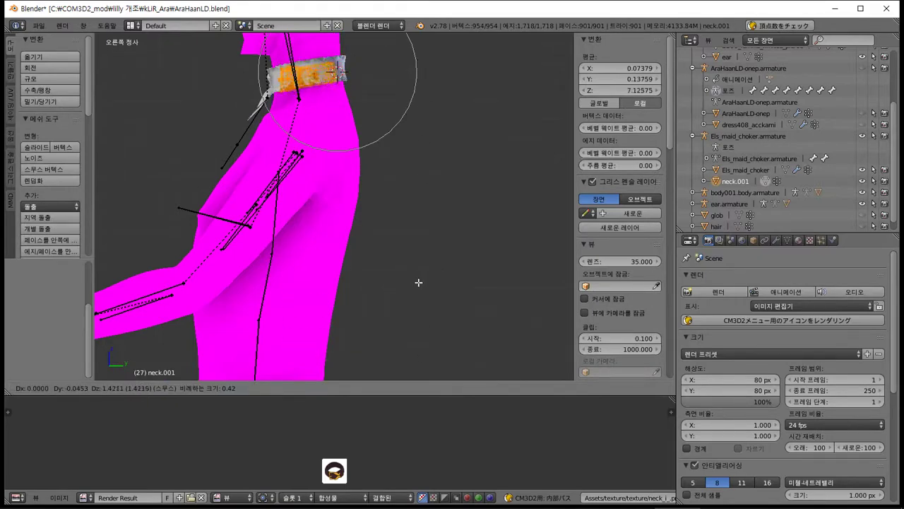
left_click(418, 280)
Set the pivot point to Active Element and scale the whole collar up so it wraps around the neck.
scroll(373, 225, "up", 4)
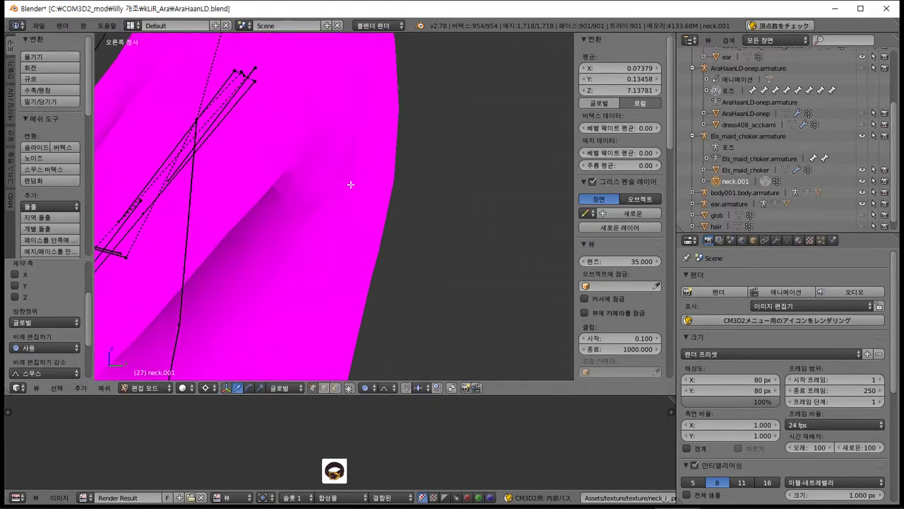
scroll(363, 73, "up", 5, "shift")
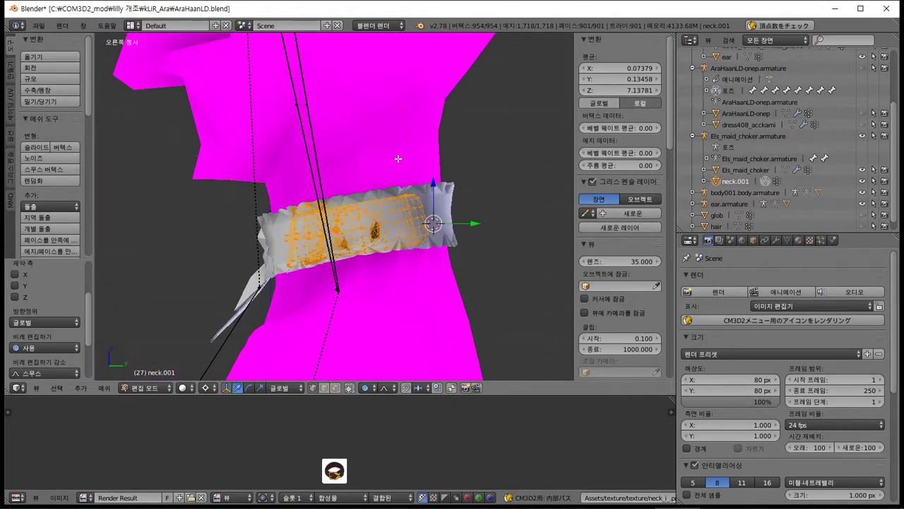
left_click(205, 388)
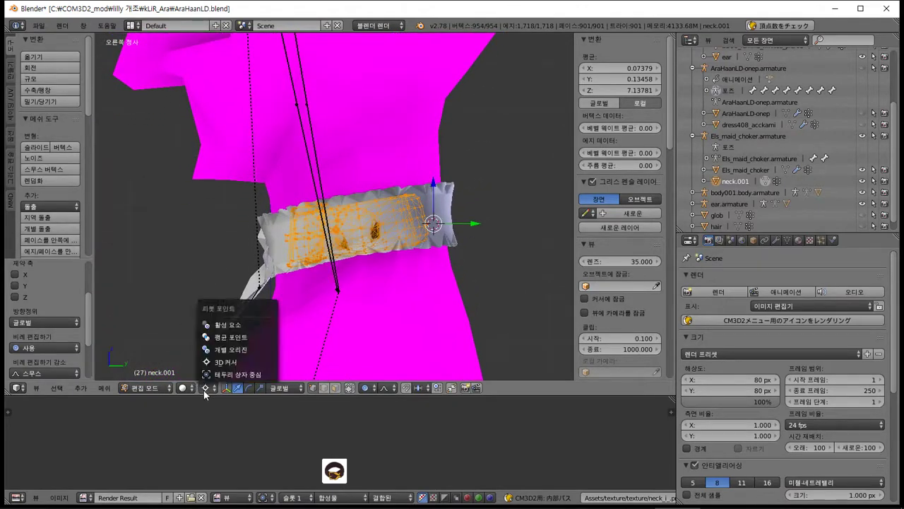
left_click(234, 319)
key("s")
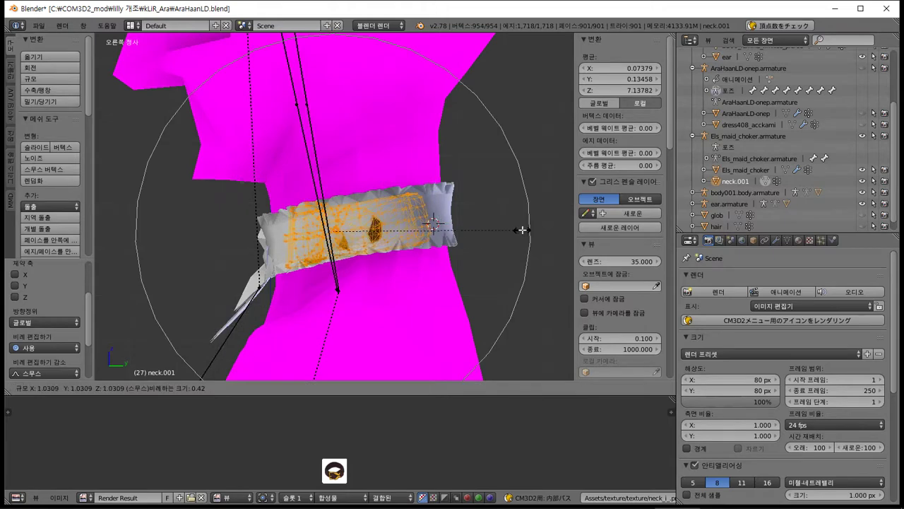
left_click(131, 227)
Move the collar about 0.02 forward along Y and scale it up a little more around the neck.
middle_click_drag(203, 230, 203, 270)
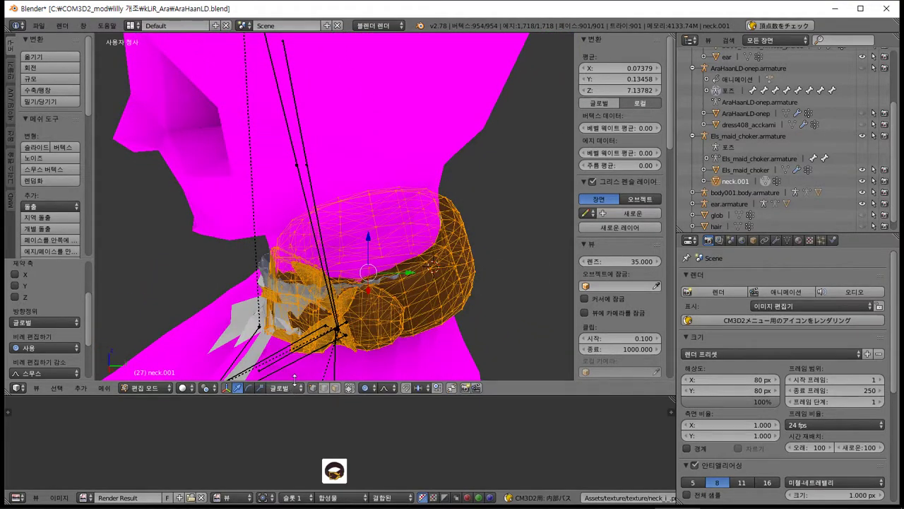
middle_click_drag(384, 291, 413, 286)
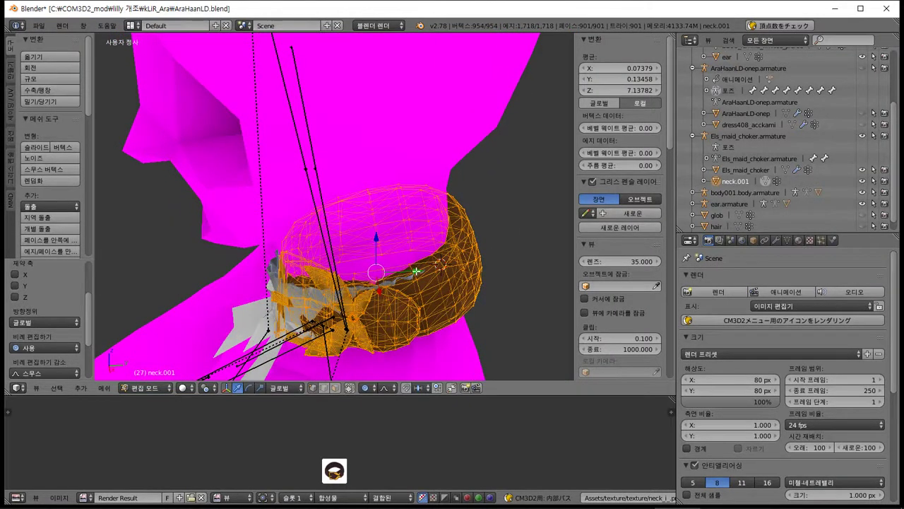
key("g")
key("y")
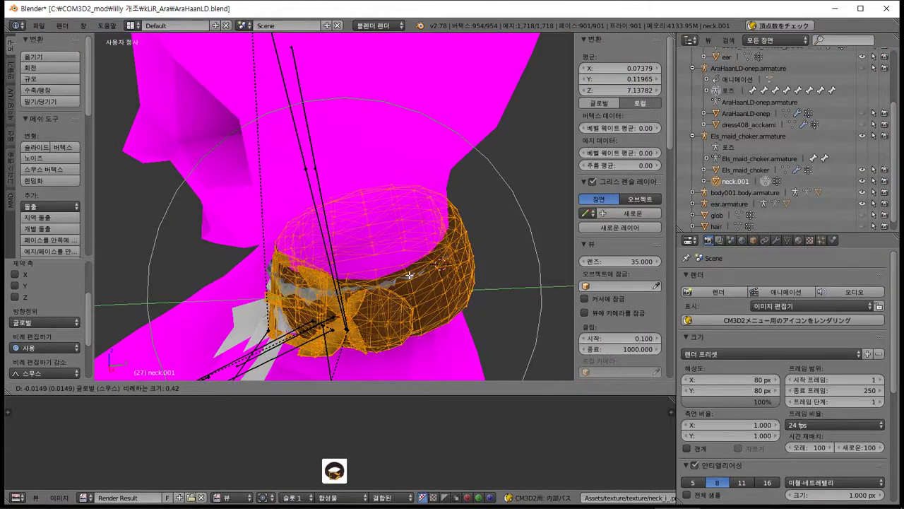
left_click(409, 274)
middle_click_drag(409, 275, 412, 239)
key("s")
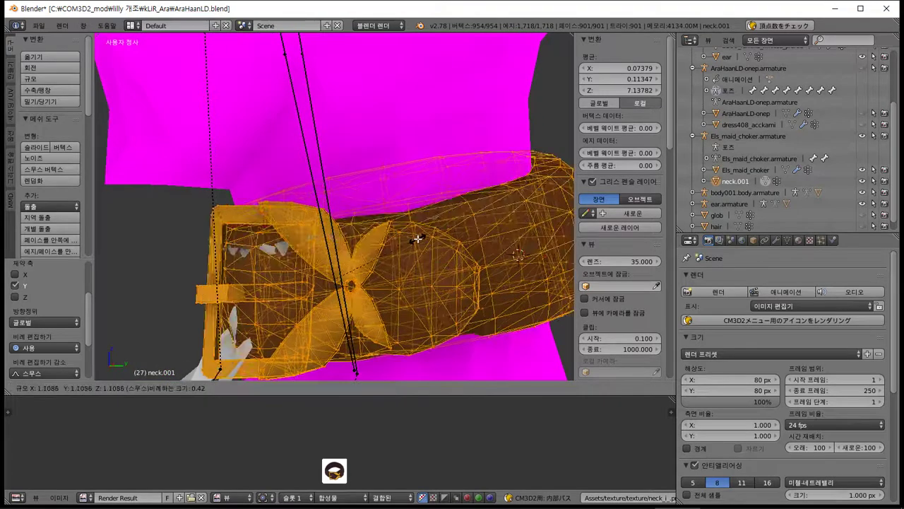
left_click(423, 238)
Nudge the collar about 0.01 further forward along Y and raise it about 0.001 along Z.
mouse_move(423, 239)
middle_mouse_down()
mouse_move(383, 262)
mouse_move(429, 254)
middle_mouse_up()
scroll(388, 257, "down", 3)
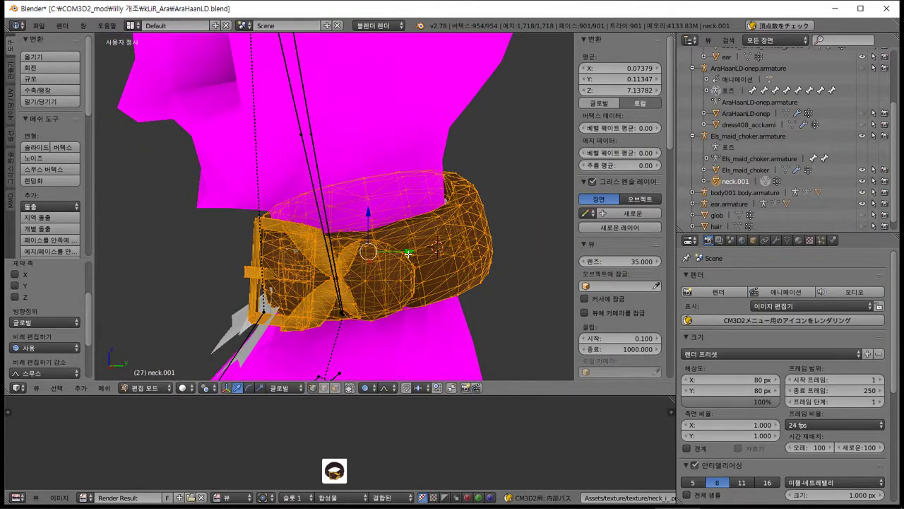
left_click_drag(408, 252, 404, 254)
middle_click_drag(404, 254, 408, 231)
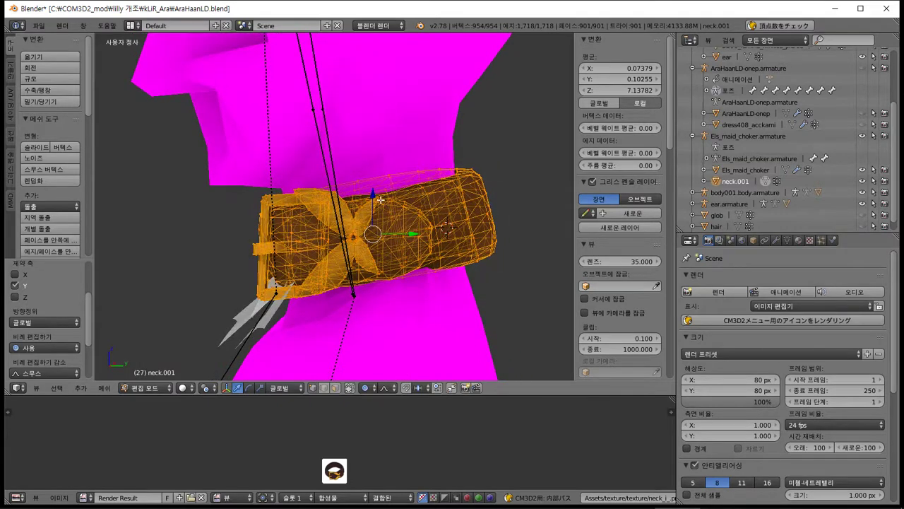
mouse_move(379, 198)
left_mouse_down()
mouse_move(379, 205)
mouse_move(379, 171)
mouse_move(380, 196)
left_mouse_up()
In the front view, shift the collar about 0.05 along positive X to center its band on the neck.
middle_click_drag(380, 197, 460, 267)
key("KP_1")
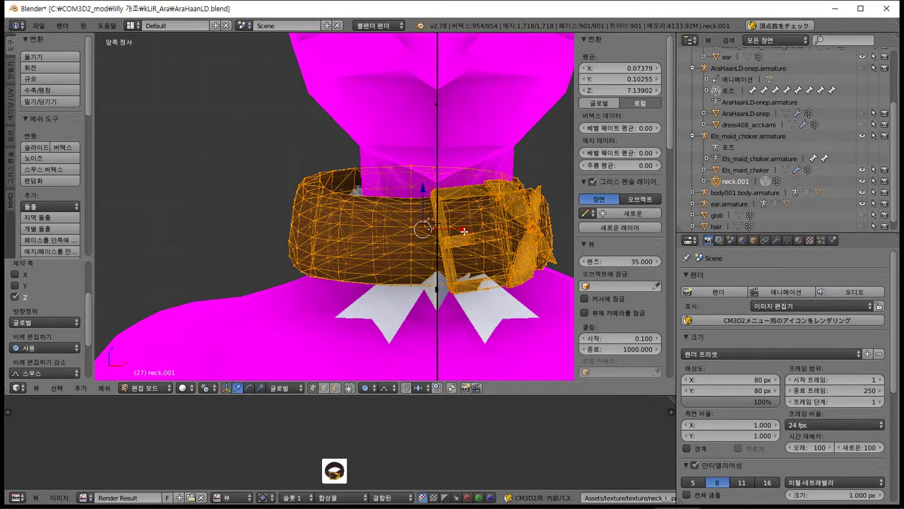
key("g")
key("x")
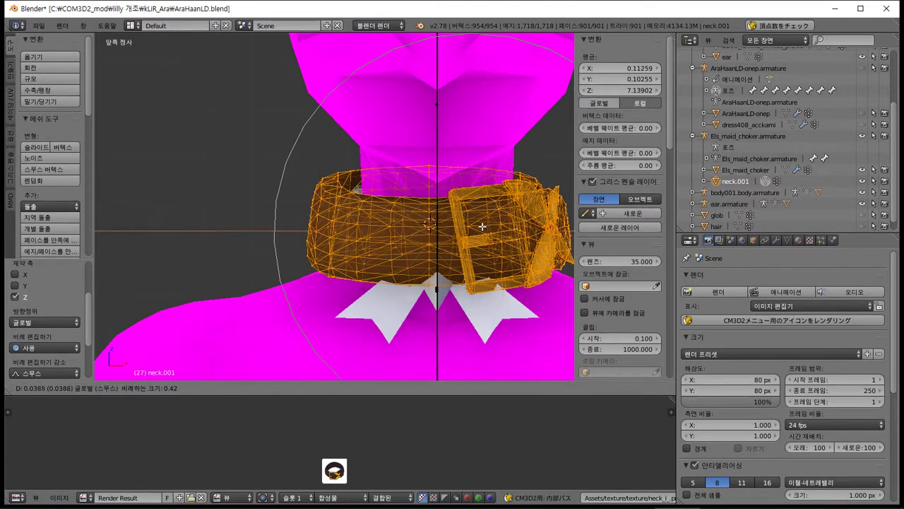
left_click(482, 226)
key("g")
key("x")
left_click(480, 227)
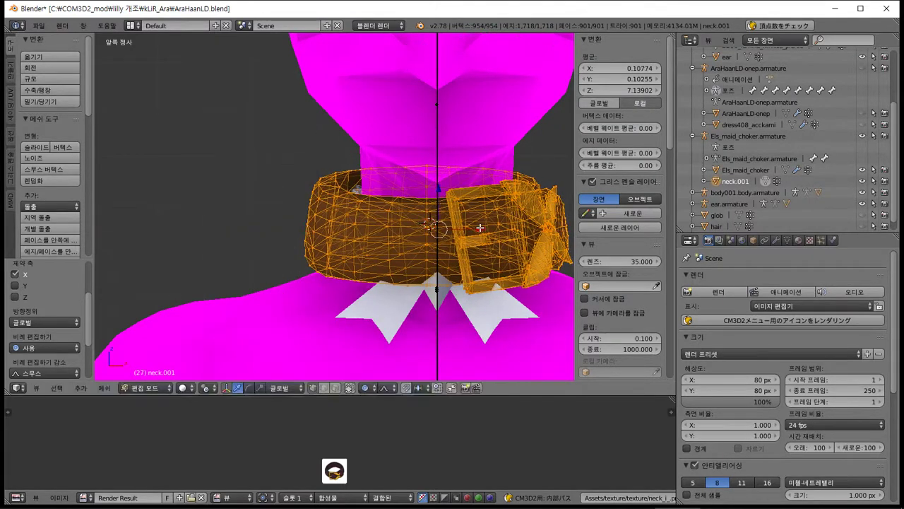
middle_click_drag(479, 227, 400, 242, "shift")
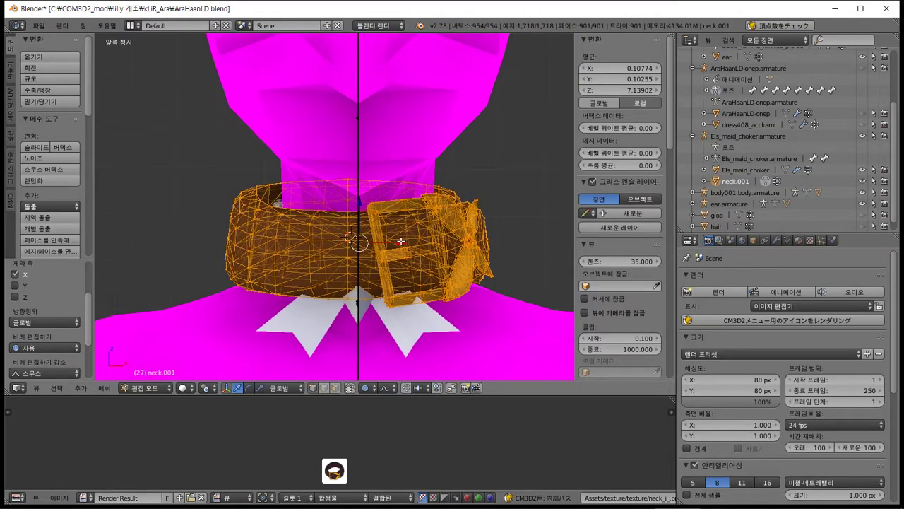
key("g")
key("x")
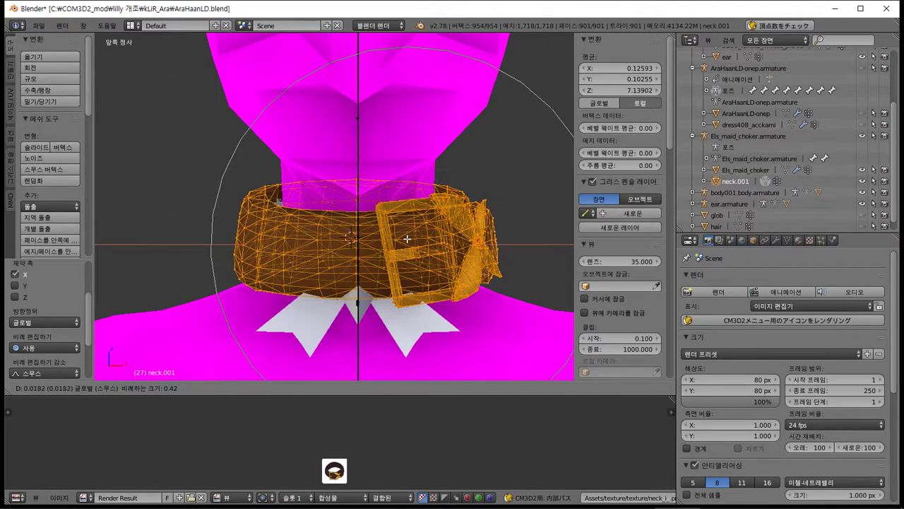
key("s")
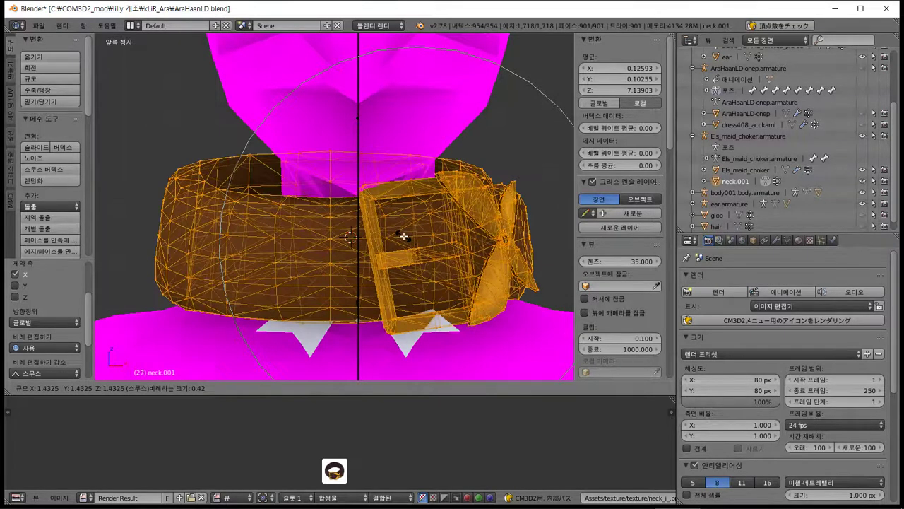
left_click(416, 239)
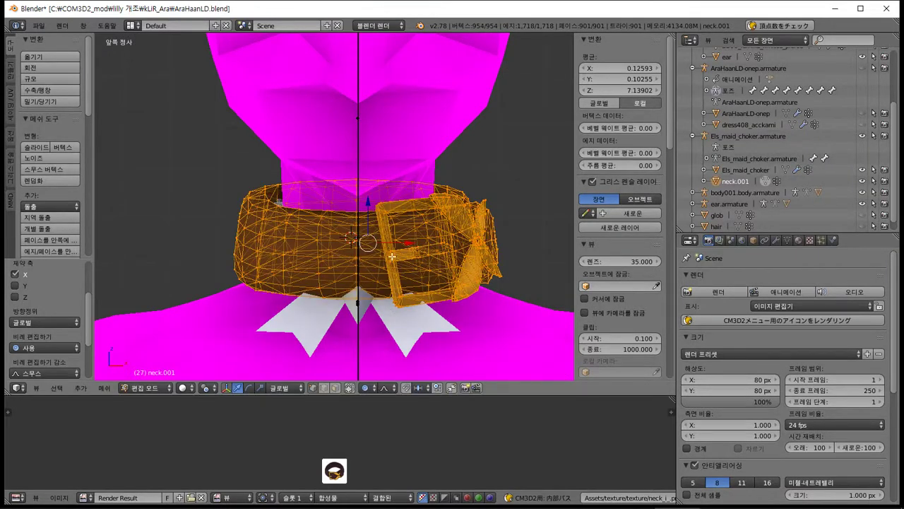
left_click(209, 389)
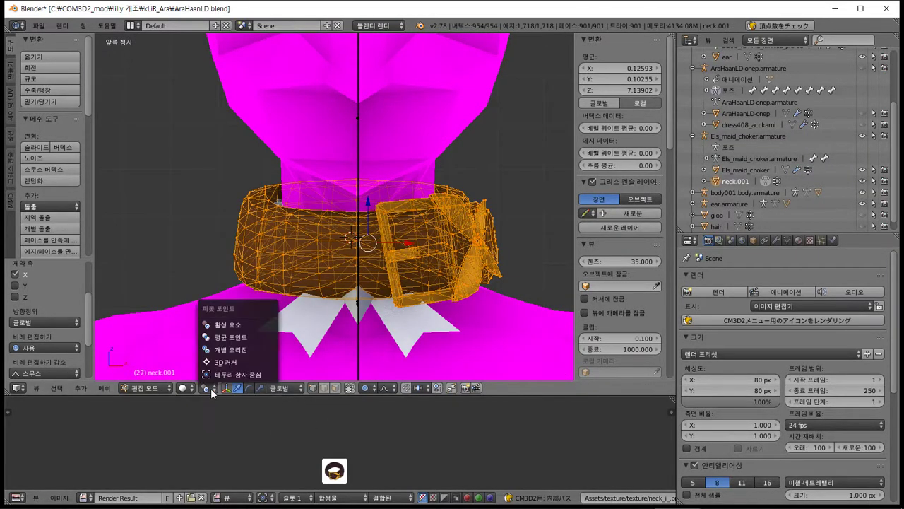
left_click(225, 362)
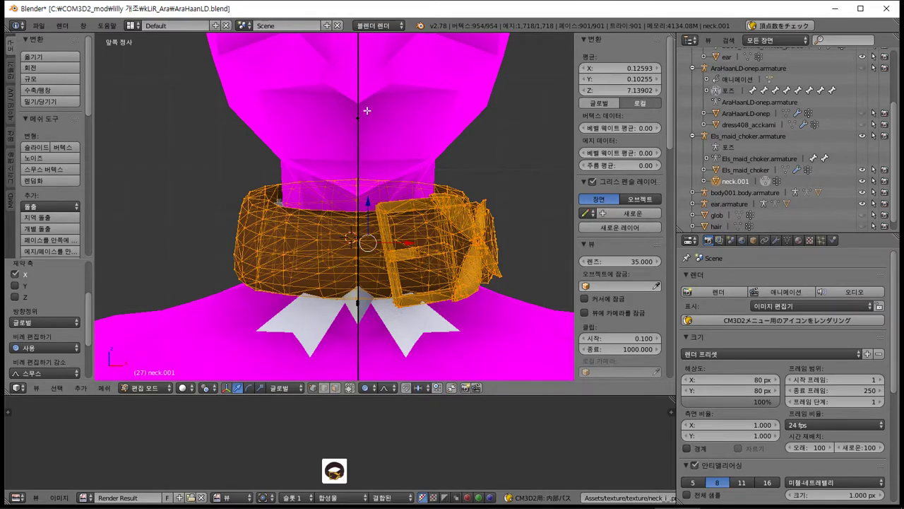
key("s")
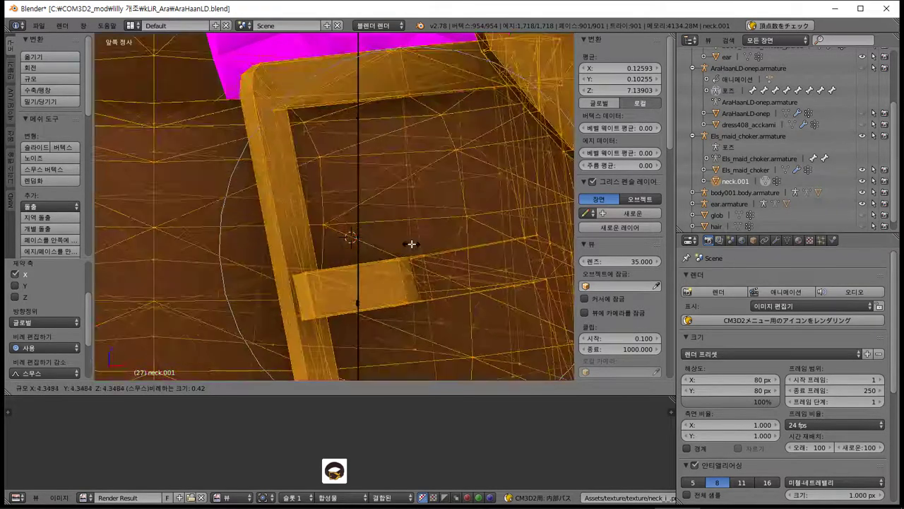
key("Escape")
Scale the collar down to about 0.89, shift it about 0.01 along negative X, and return to Object Mode.
key("s")
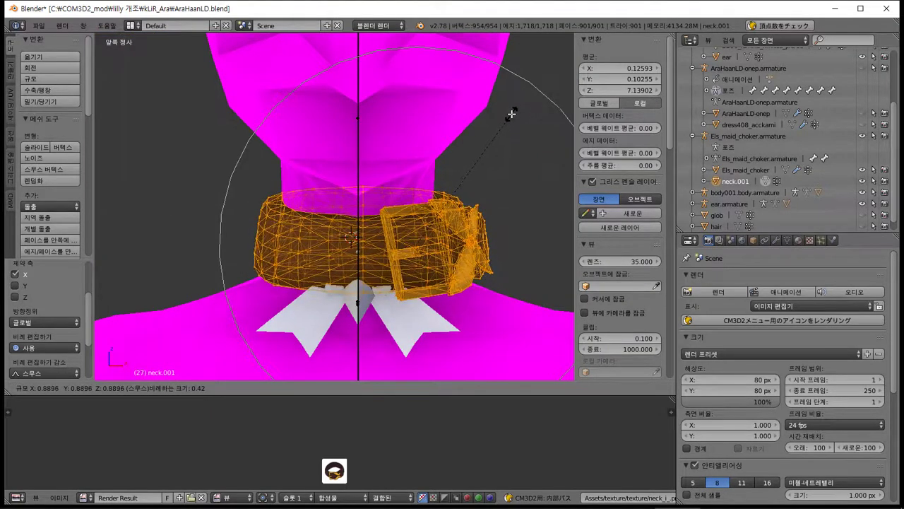
left_click(514, 113)
key("g")
key("x")
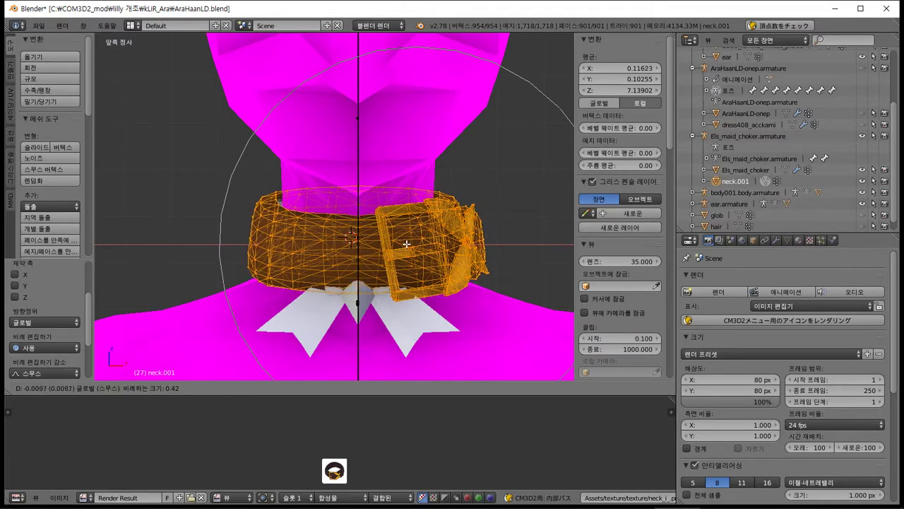
left_click(406, 244)
middle_click_drag(406, 244, 169, 272)
key("Tab")
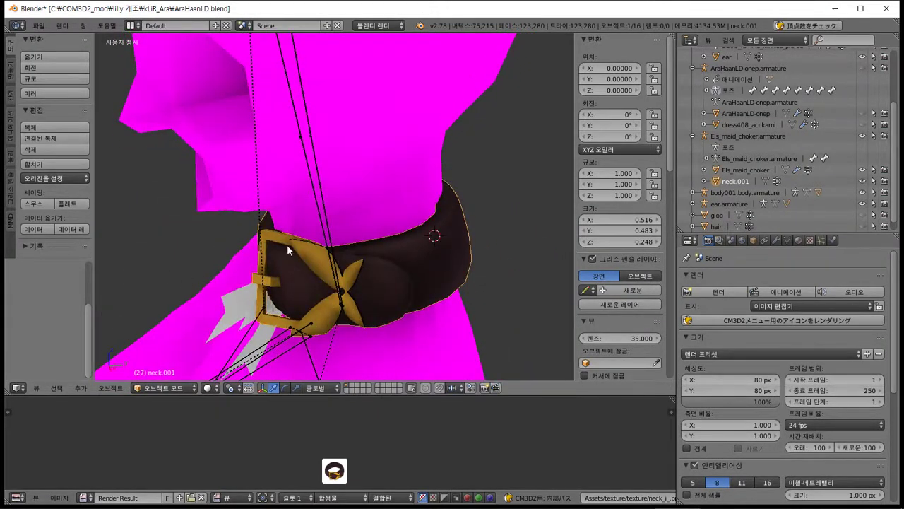
In Edit Mode, select the collar's rear center vertices and pull them about 0.02 outward along Y with a proportional size of 0.15.
key("Tab")
scroll(450, 183, "up", 3)
middle_click_drag(451, 183, 351, 357)
right_click(419, 186)
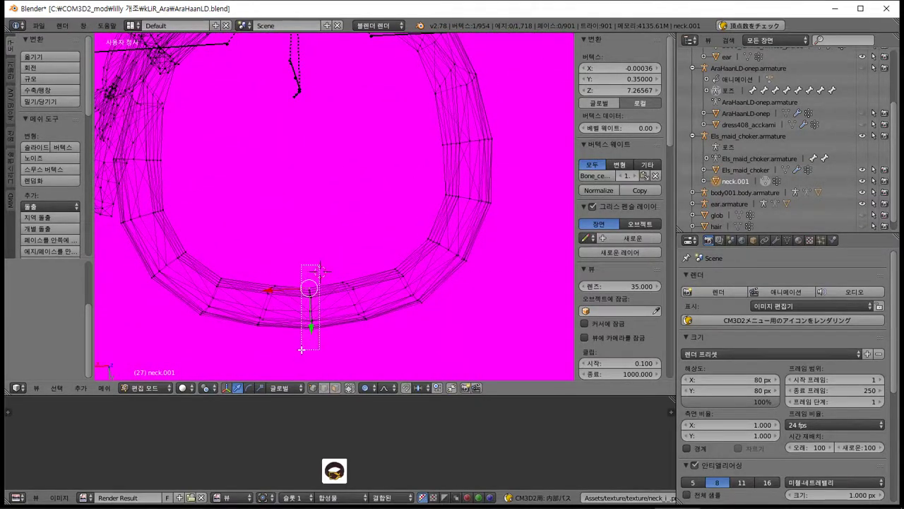
left_click_drag(320, 266, 301, 349)
middle_click_drag(302, 349, 236, 236)
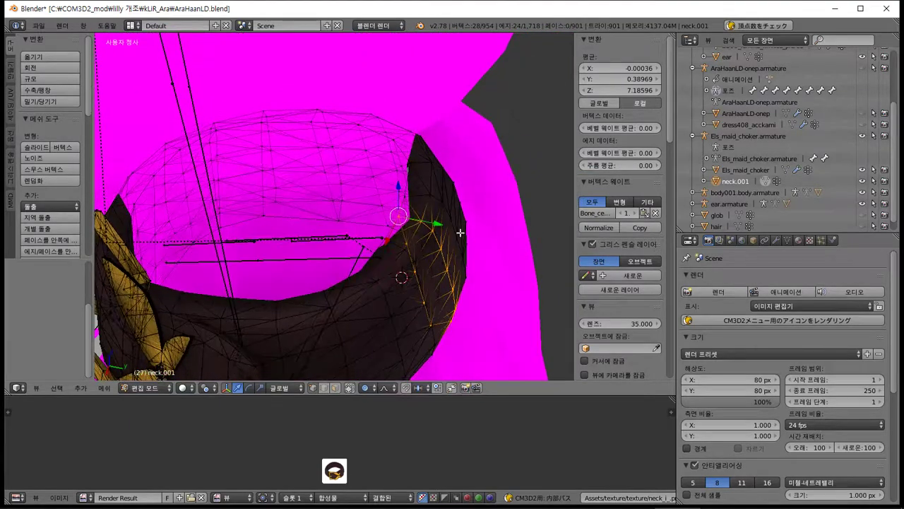
left_click_drag(437, 225, 445, 227)
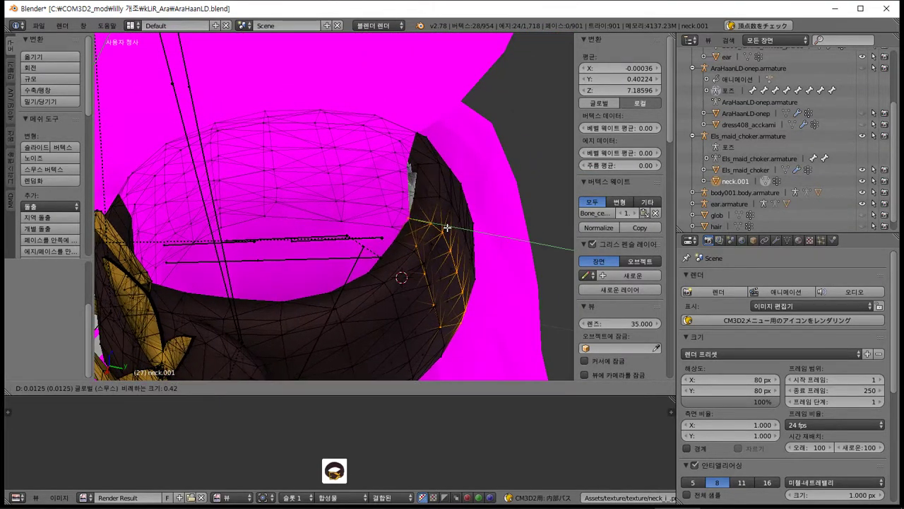
scroll(446, 226, "up", 5)
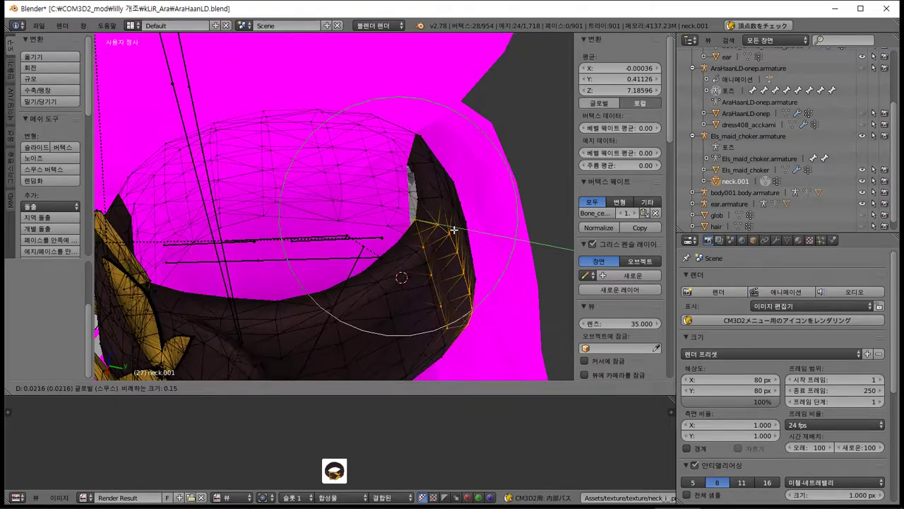
left_click(450, 228)
middle_click_drag(414, 216, 398, 243)
key("a")
Select the collar's front center vertices, pull them forward along Y away from the throat, and return to Object Mode.
scroll(517, 242, "up", 5)
middle_click_drag(517, 242, 412, 135)
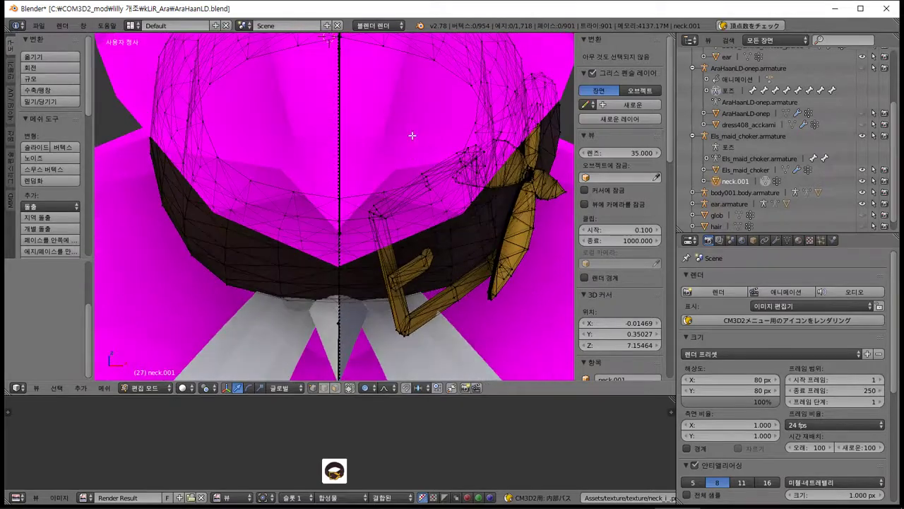
left_click_drag(361, 173, 338, 336)
middle_click_drag(338, 337, 367, 252)
left_click_drag(361, 254, 314, 267)
middle_click_drag(314, 267, 271, 238)
key("a")
key("Tab")
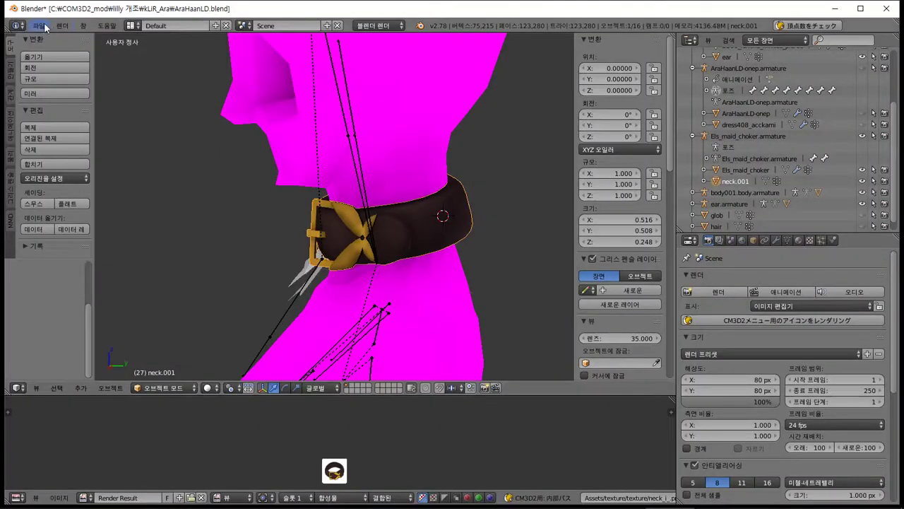
Export the fitted collar mesh as a CM3D2 model, overwriting AraHaanLD-neck.model in the kLiR_Ara folder at scale 0.20.
left_click(38, 26)
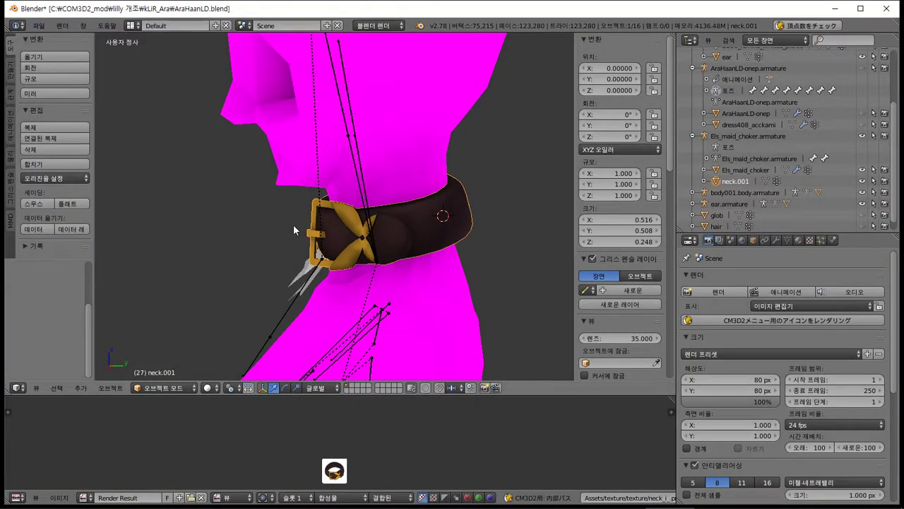
middle_click_drag(295, 230, 315, 229)
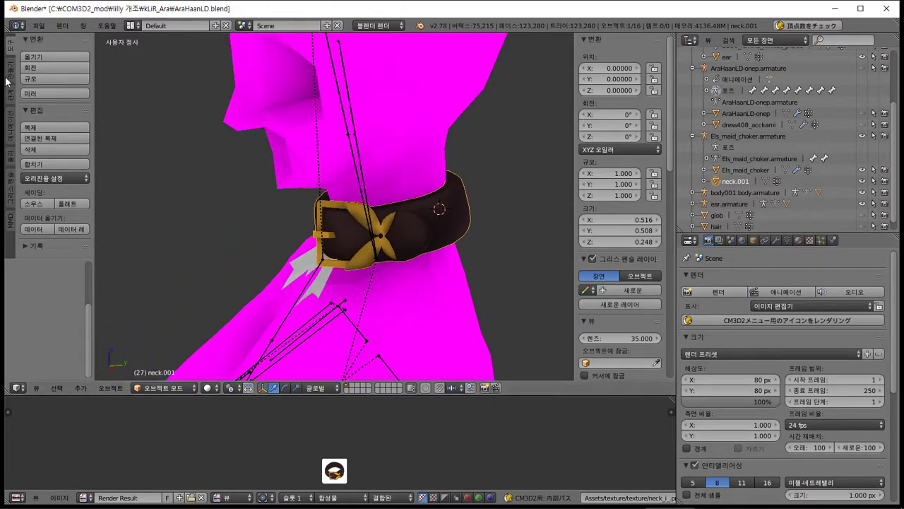
left_click(38, 25)
mouse_move(80, 236)
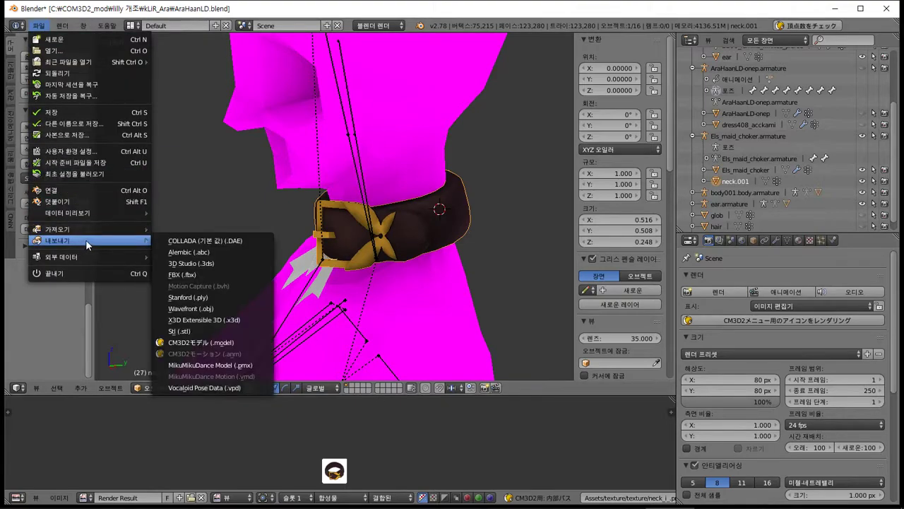
left_click(228, 345)
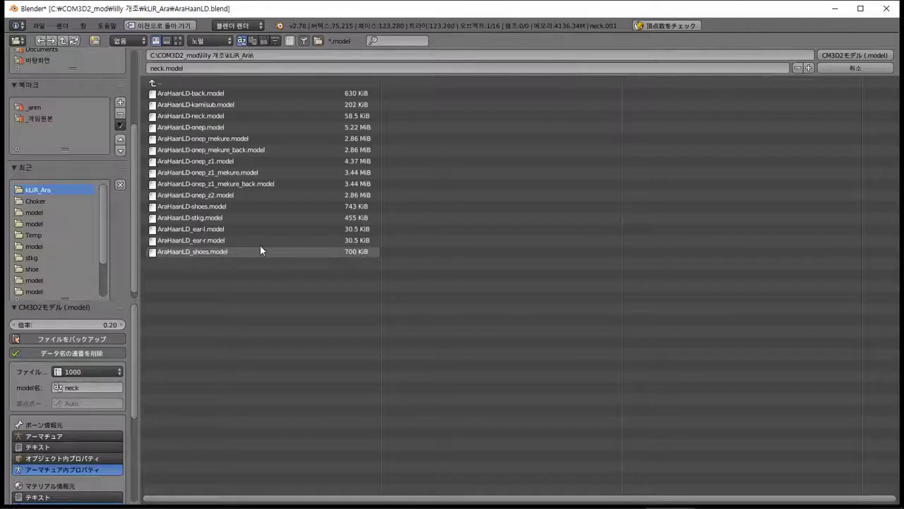
left_click(243, 115)
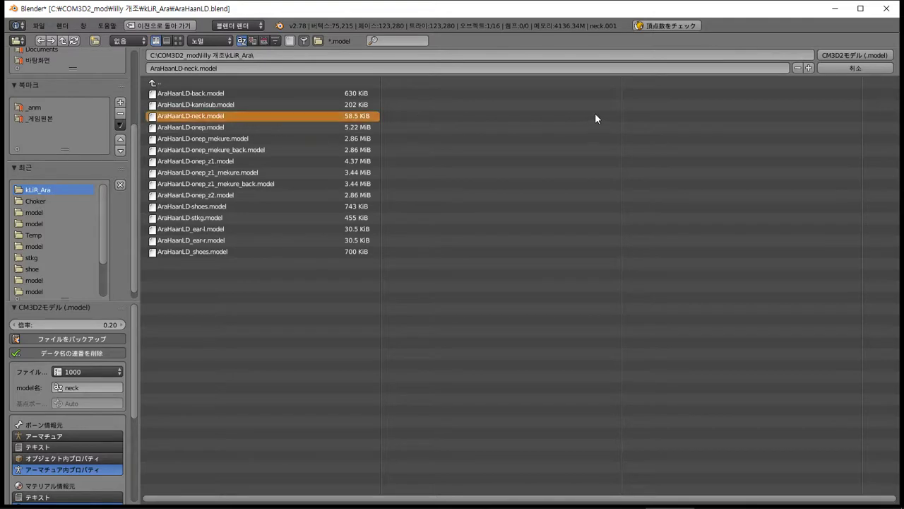
left_click(866, 56)
mouse_move(720, 500)
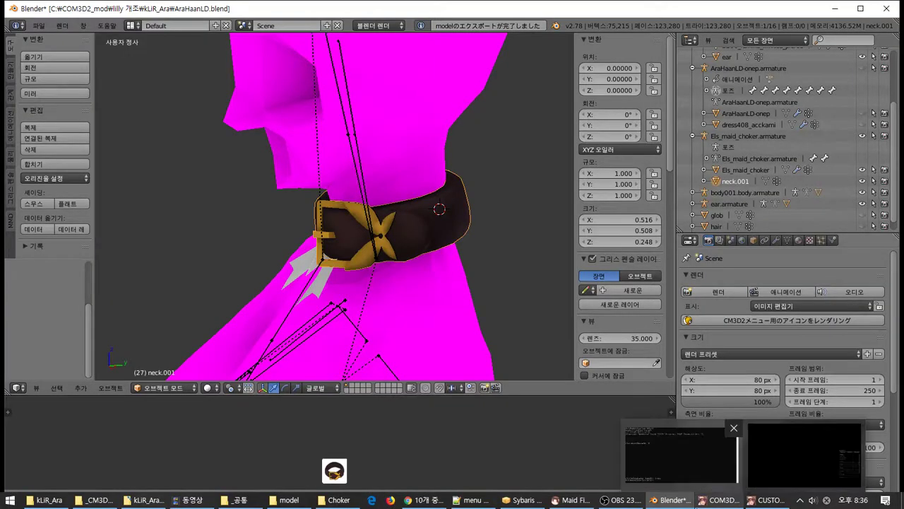
Delete the reference body armature body001.body.armature together with its whole hierarchy.
scroll(249, 186, "down", 5)
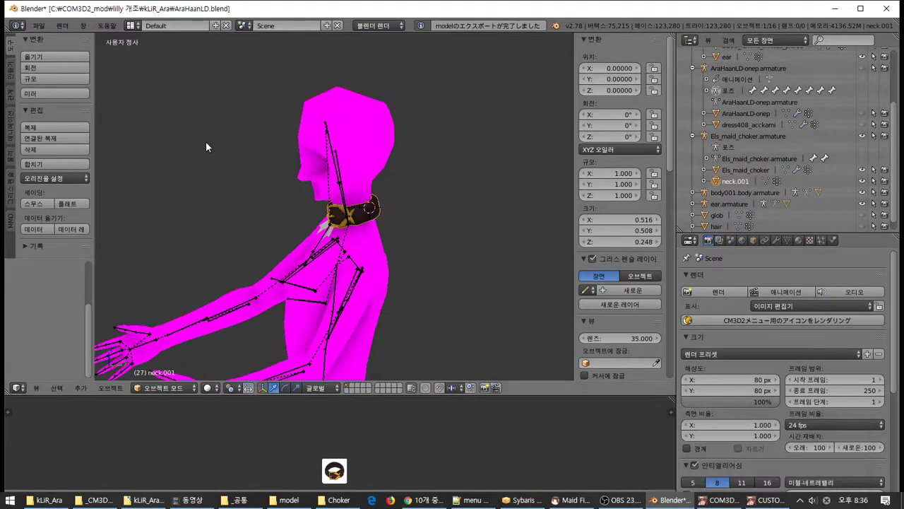
middle_click_drag(176, 201, 242, 233)
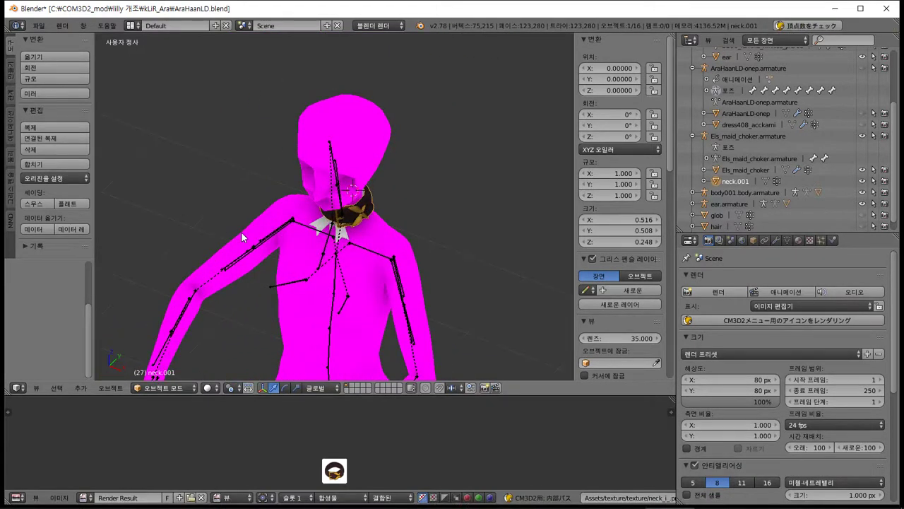
right_click(372, 226)
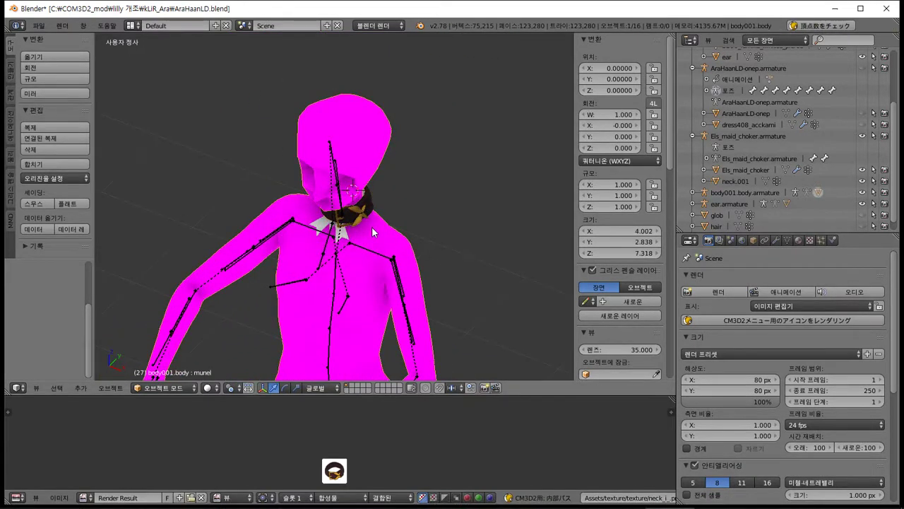
right_click(734, 193)
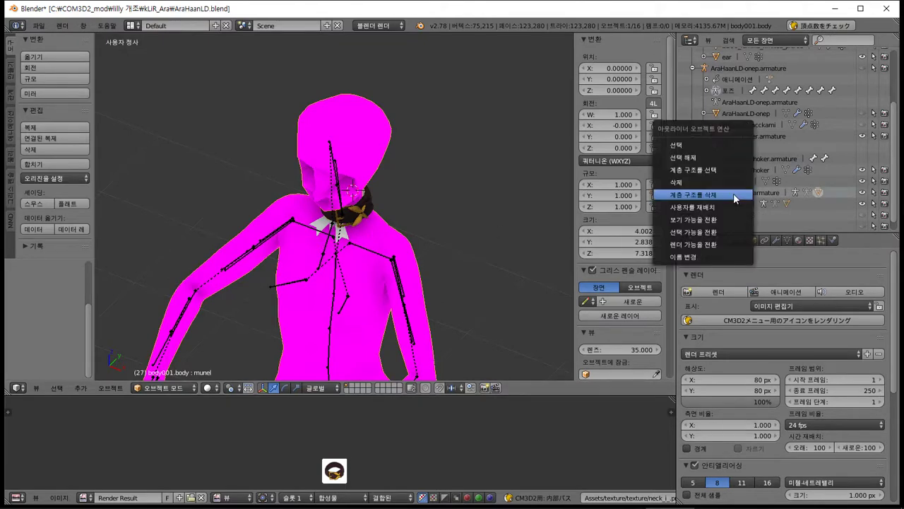
left_click(733, 193)
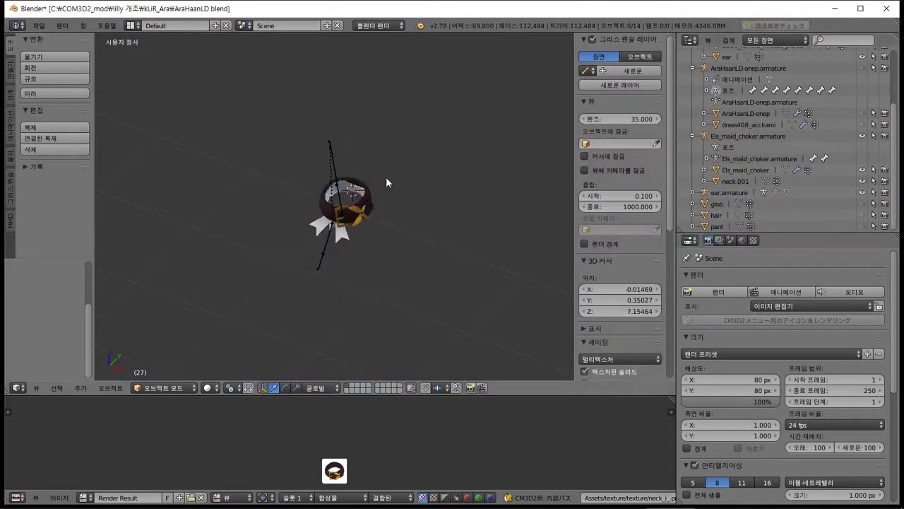
Switch to CUSTOM ORDER MAID 3D 2 and load the page 9 save dated 2019.07.14 20:11.
mouse_move(621, 499)
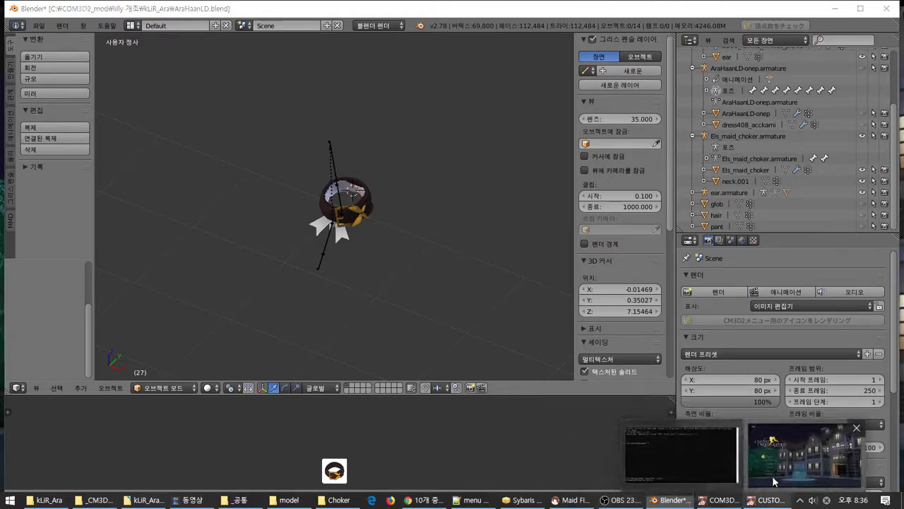
left_click(864, 500)
left_click(211, 290)
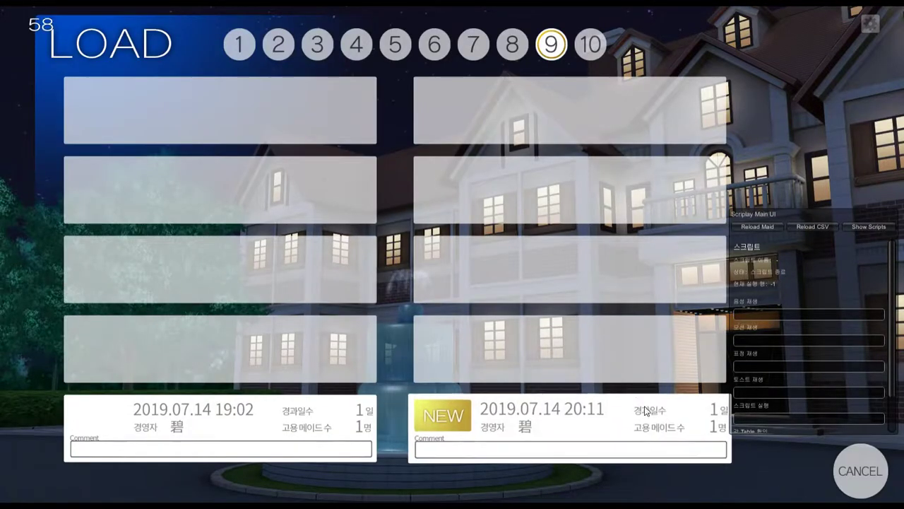
left_click(664, 424)
left_click(545, 307)
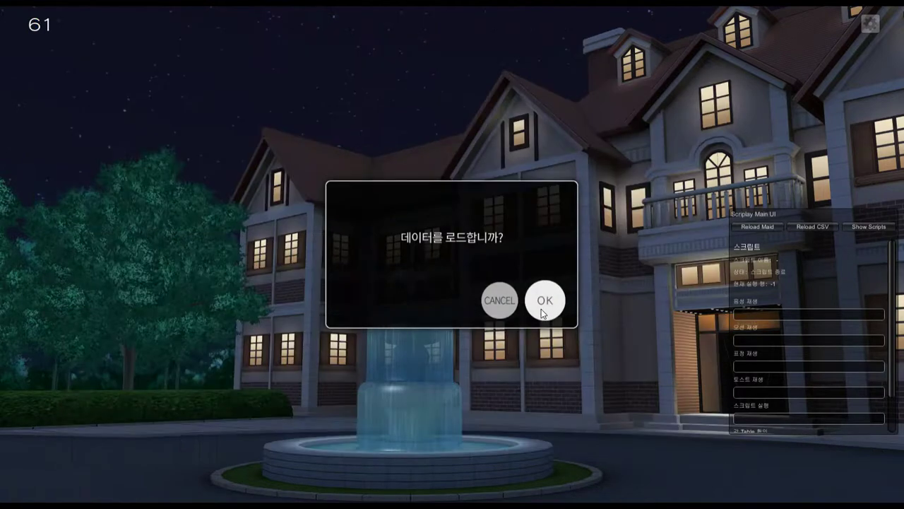
Bring the kLiR_Ara(LD)1.04 folder window forward, and back in the game enter the recollection mode (회상 모드).
key("alt+Tab")
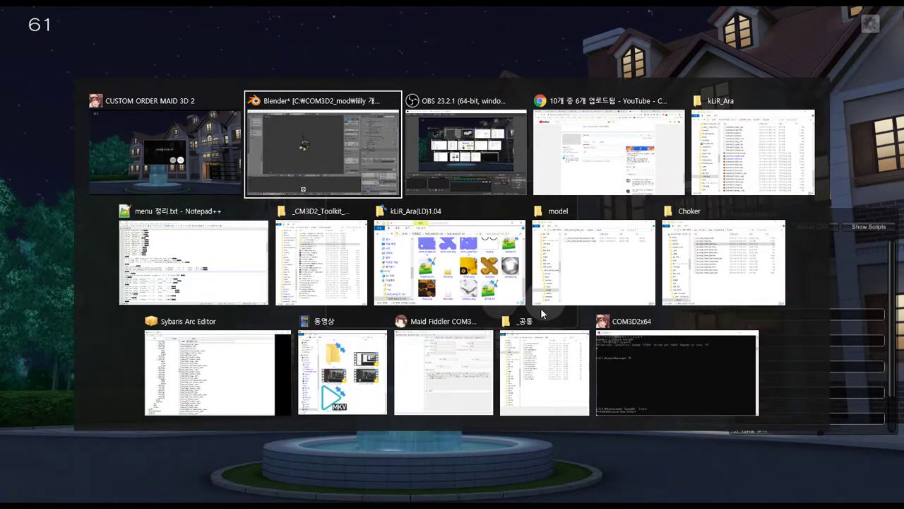
key("alt+Tab")
key("alt+Tab")
key("alt+Tab")
key("alt+Tab")
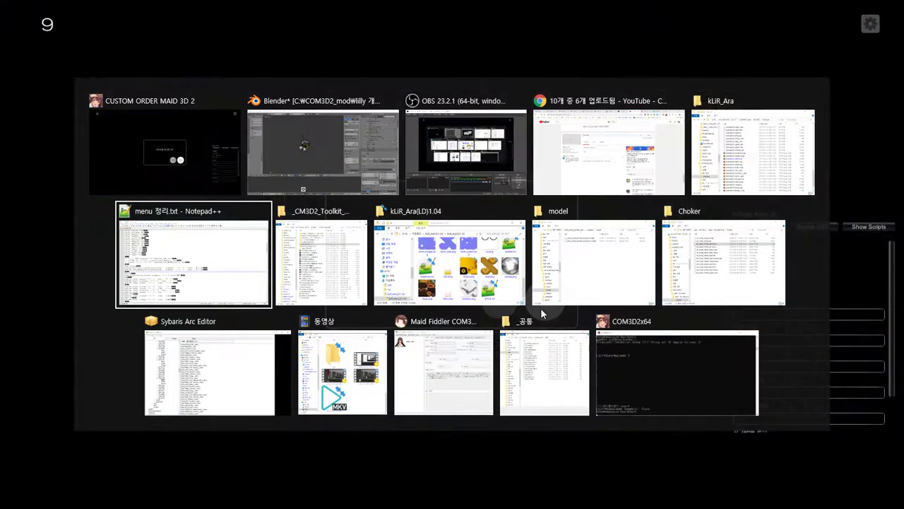
key("alt+Tab")
key("alt+Tab")
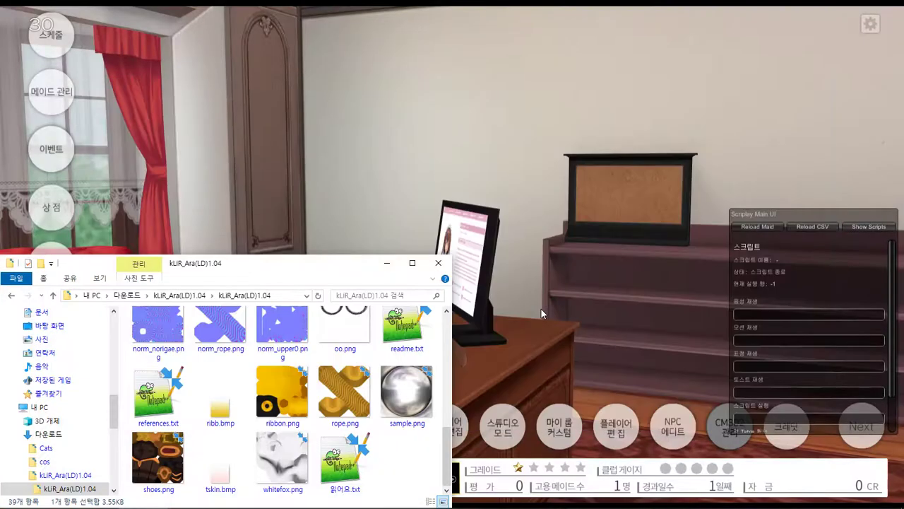
left_click(541, 308)
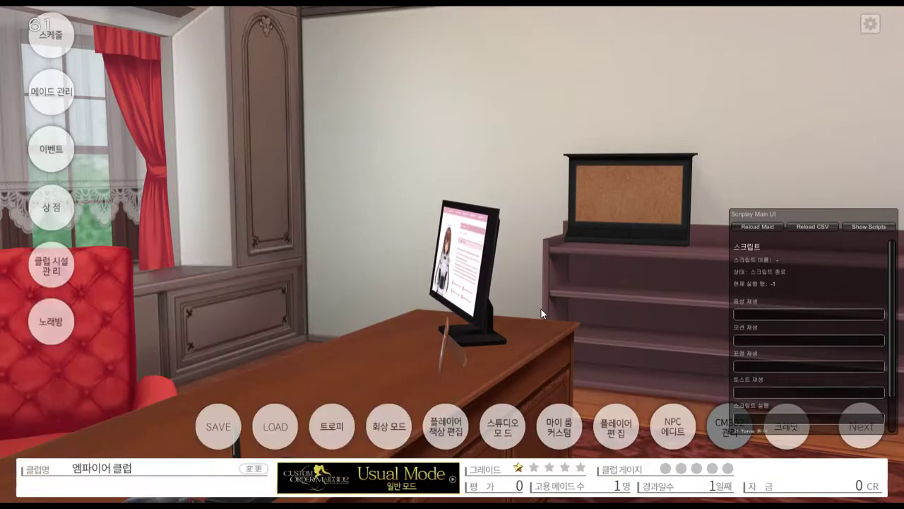
left_click(405, 433)
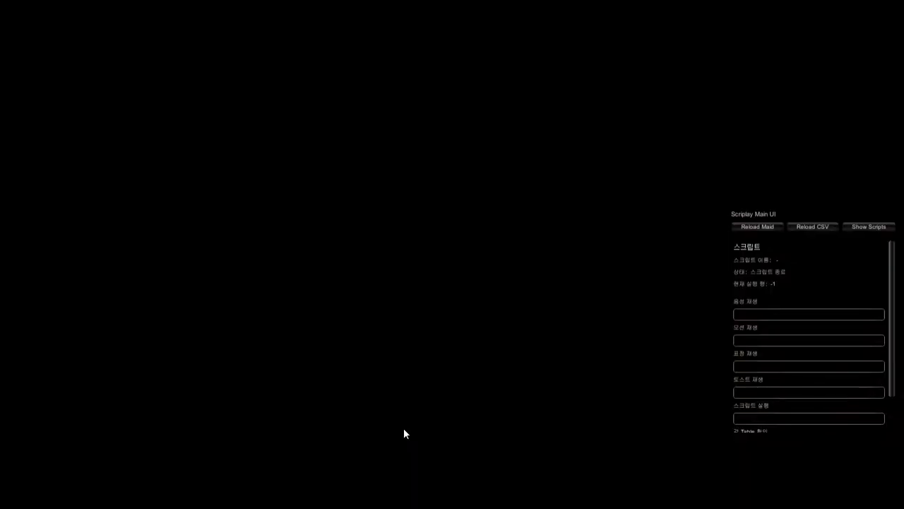
Switch to File Explorer and look through the backup, menu, model and texture files in the kLiR_Ara folder.
key("alt+Tab")
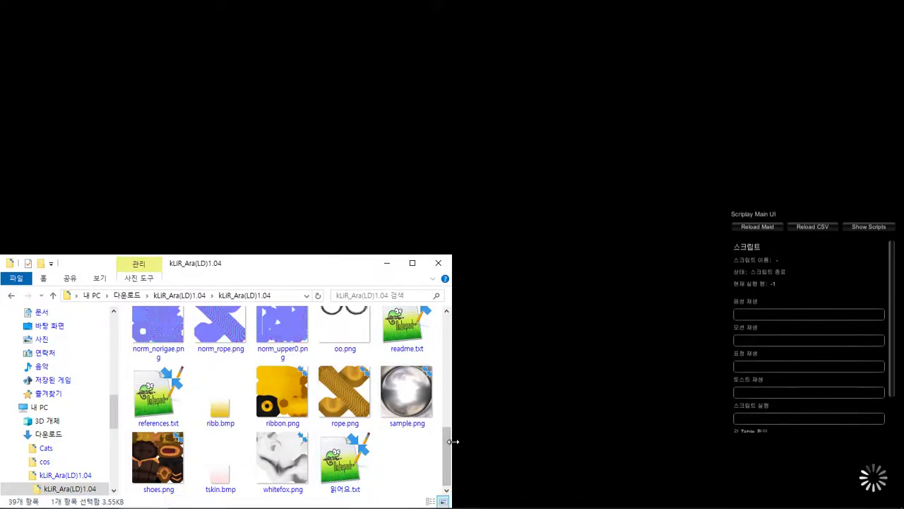
left_click_drag(448, 444, 425, 452)
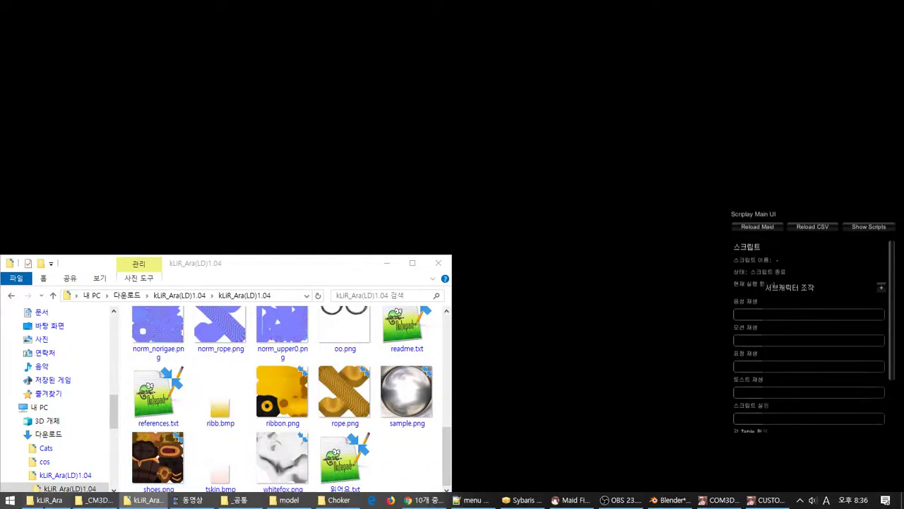
left_click(49, 499)
left_click_drag(585, 112, 903, 486)
left_click(728, 313)
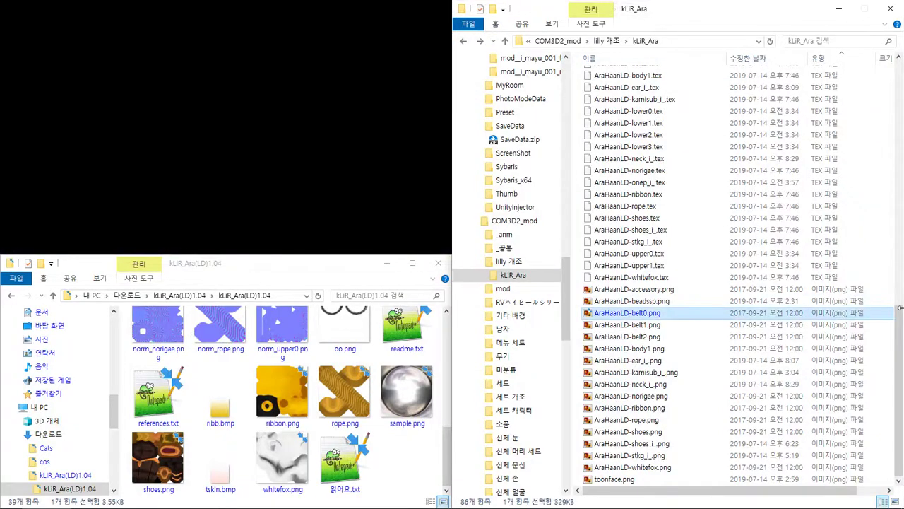
left_click_drag(901, 314, 881, 39)
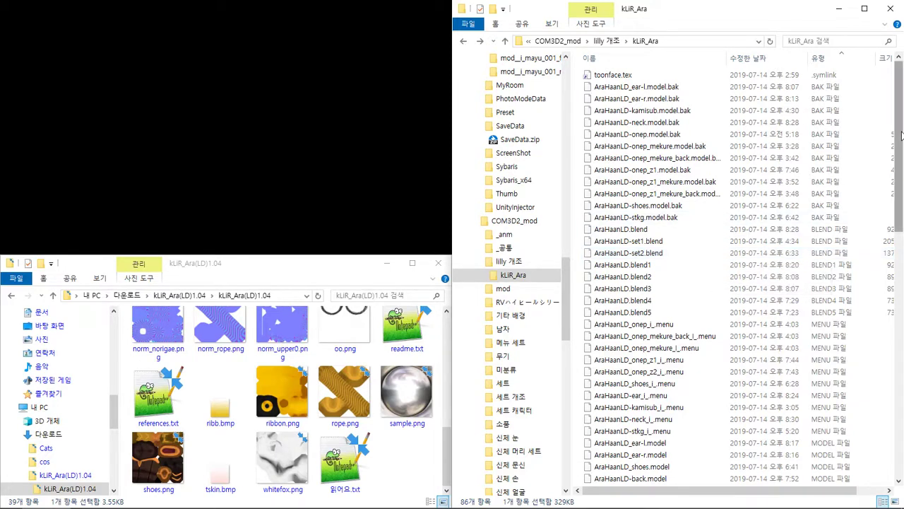
left_click_drag(896, 141, 895, 200)
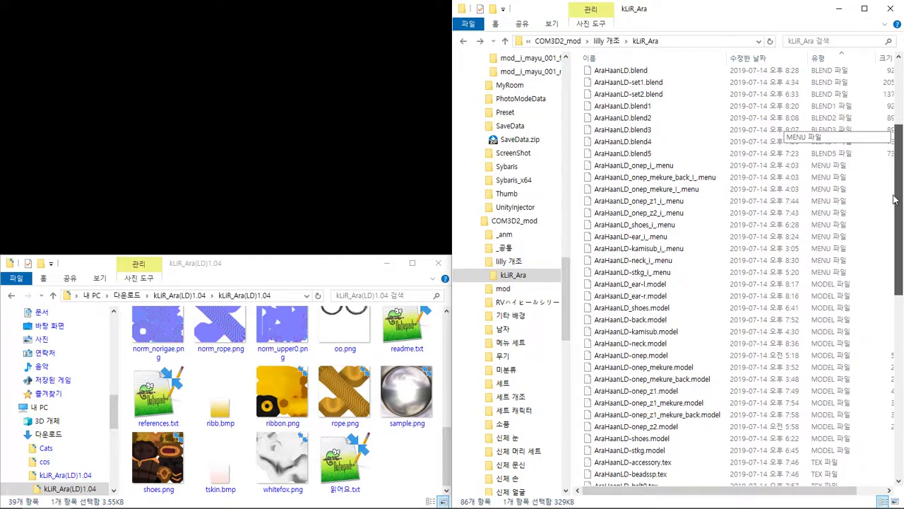
left_click_drag(894, 199, 891, 372)
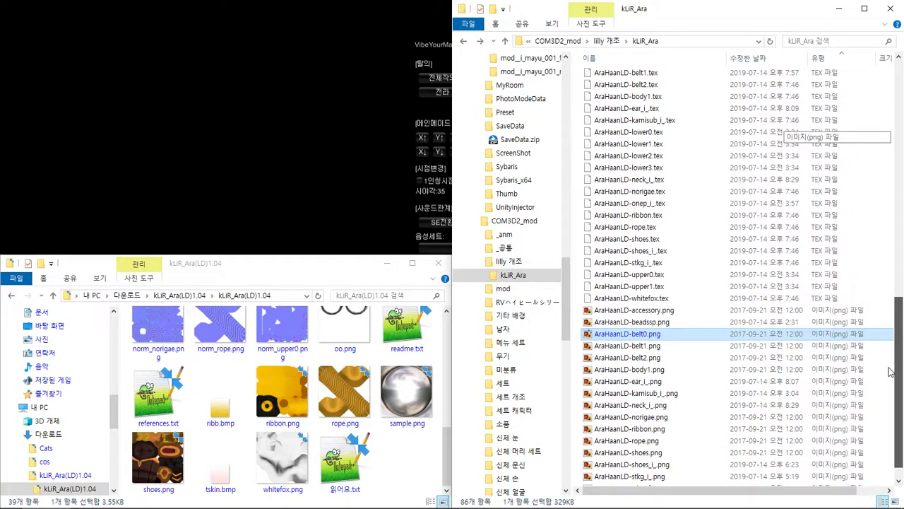